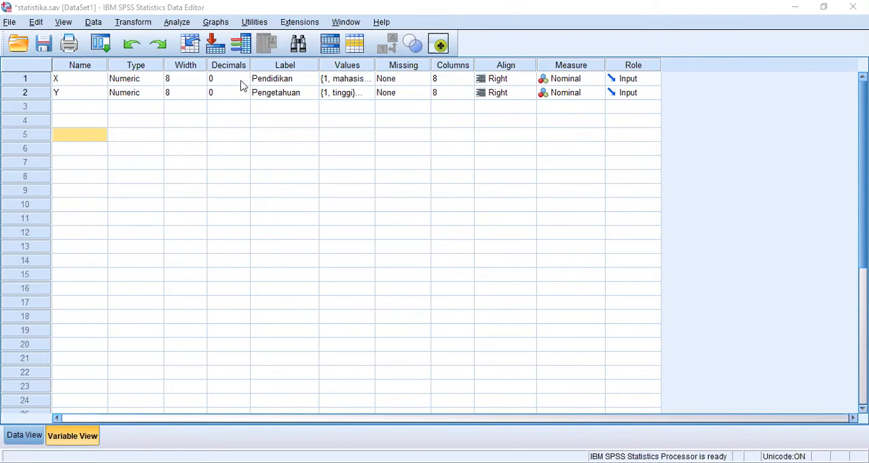
Review the value labels defined for the Pendidikan and Pengetahuan variables
double_click(367, 84)
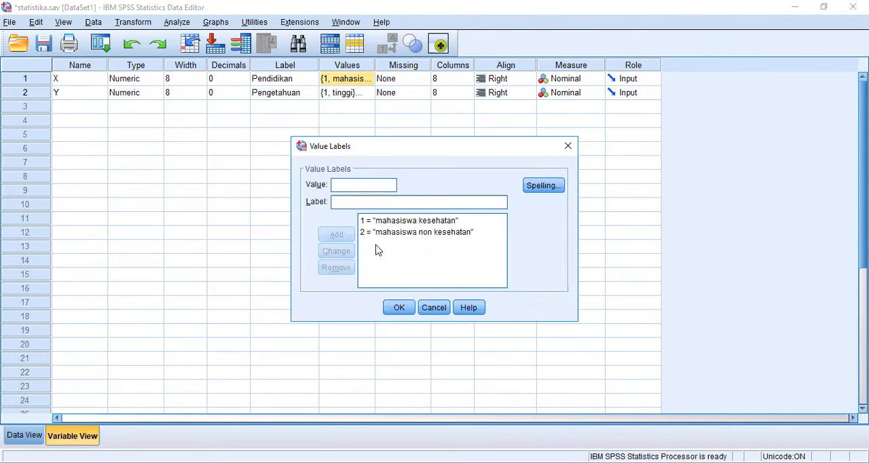
left_click(392, 316)
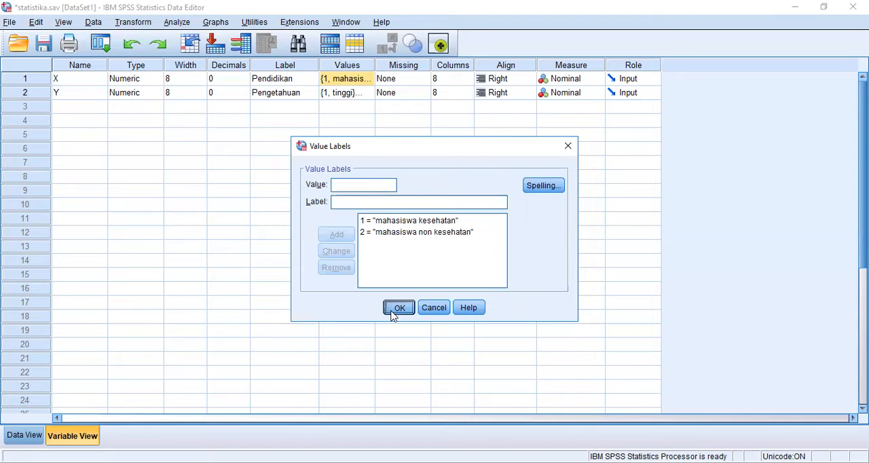
left_click(367, 94)
left_click(367, 94)
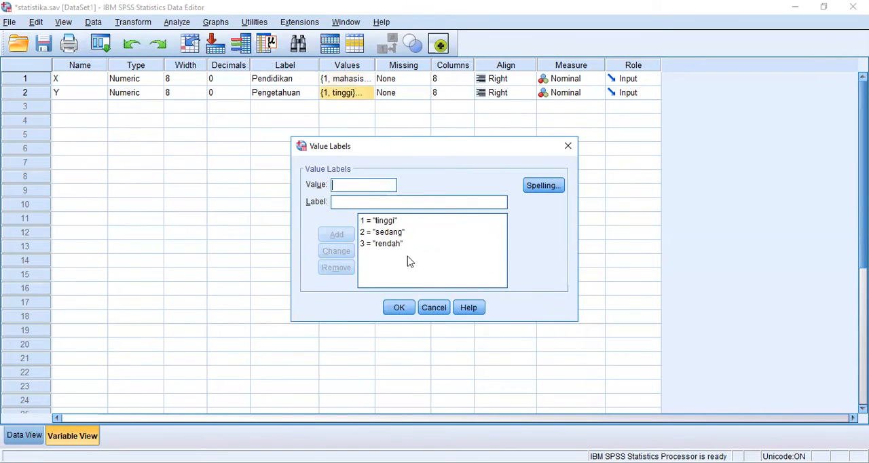
left_click(400, 310)
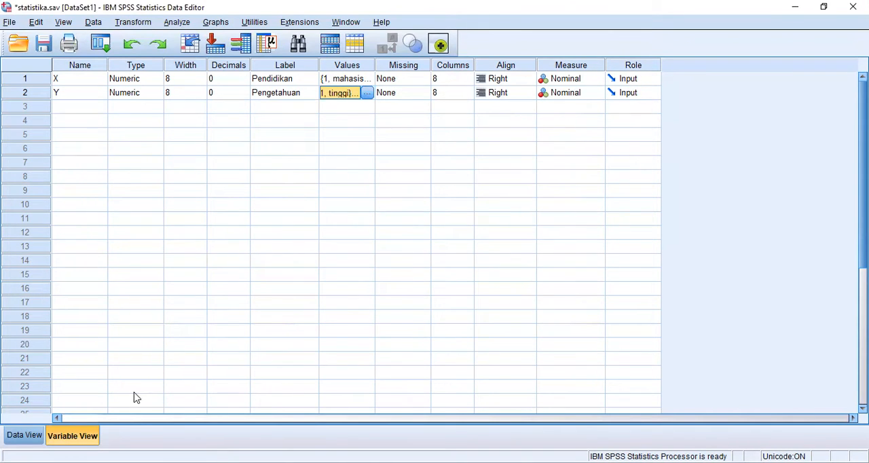
Look through the entered X and Y data from the first case to the last in the data sheet
left_click(29, 441)
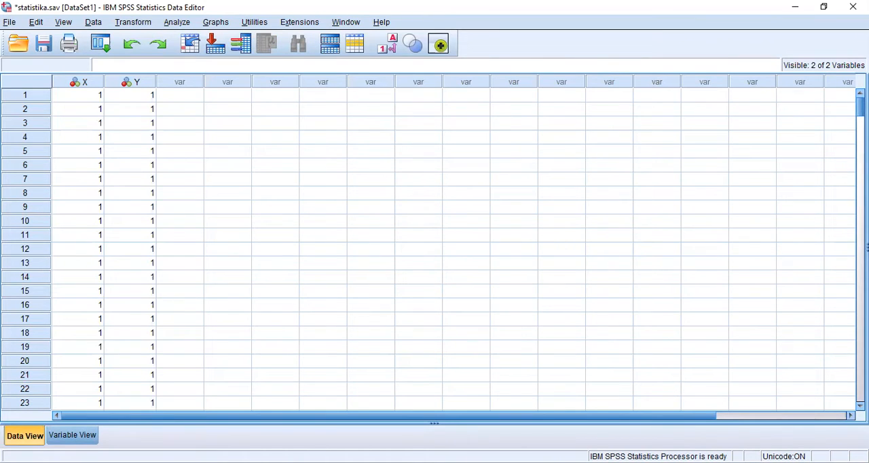
left_click_drag(860, 107, 843, 375)
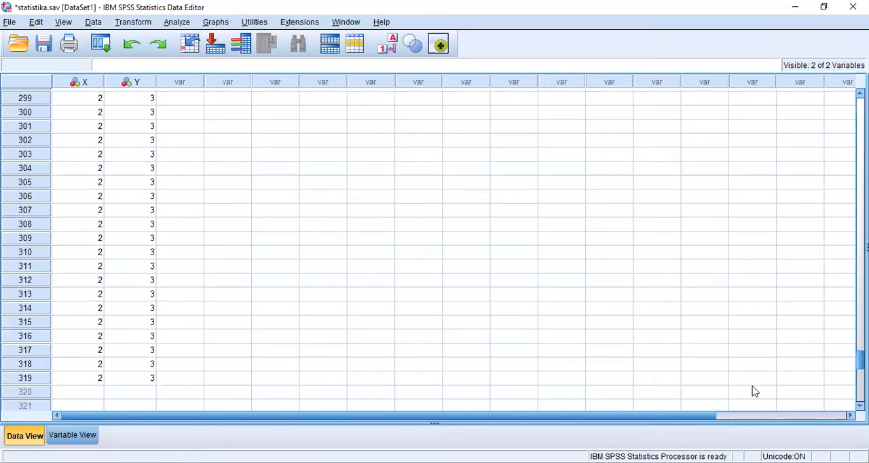
left_click_drag(860, 360, 860, 102)
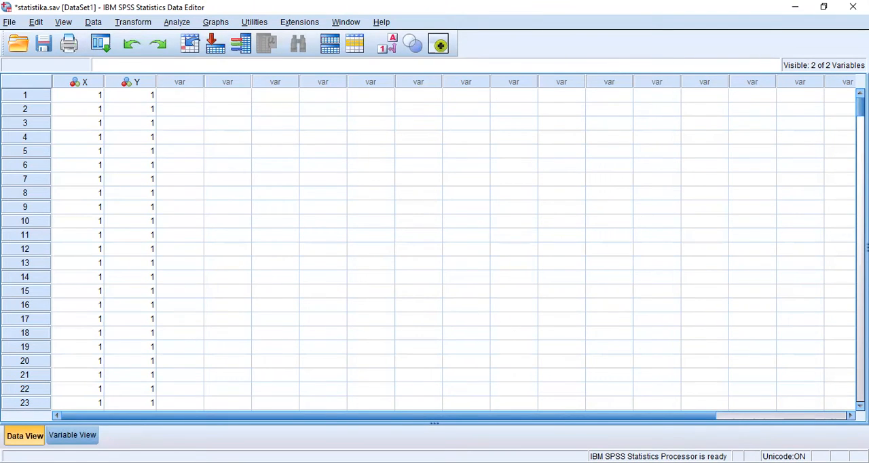
scroll(434, 249, "down", 20)
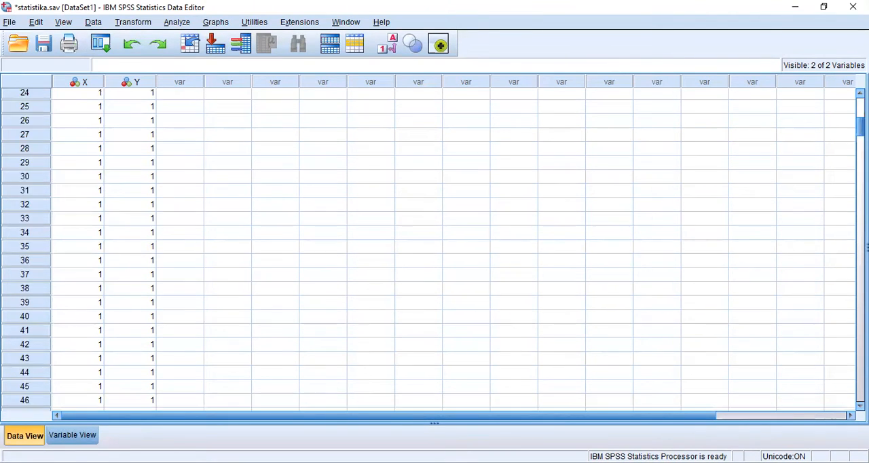
scroll(434, 250, "down", 20)
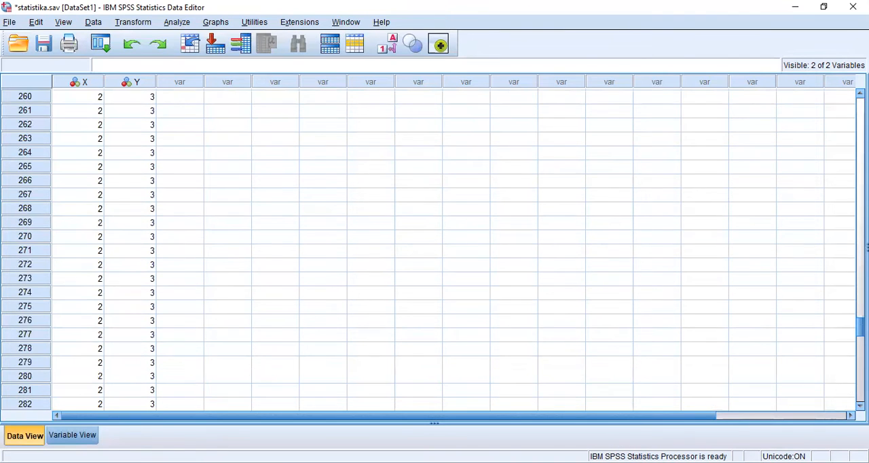
scroll(434, 249, "down", 14)
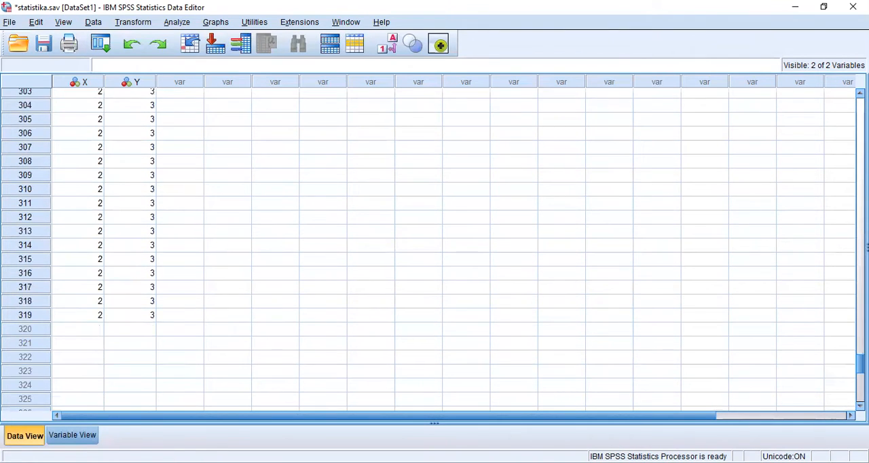
scroll(434, 249, "up", 20)
scroll(467, 212, "up", 20)
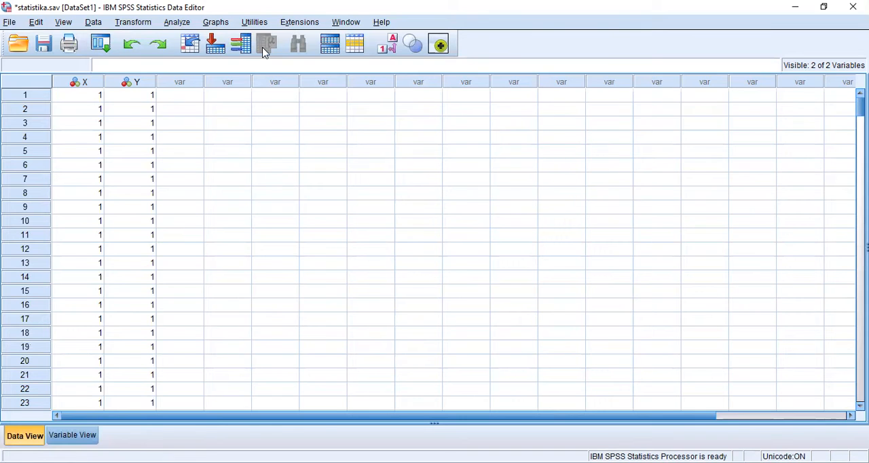
Set up an Explore analysis with Pengetahuan [Y] as the dependent variable and Pendidikan [X] as the factor
key("alt+a")
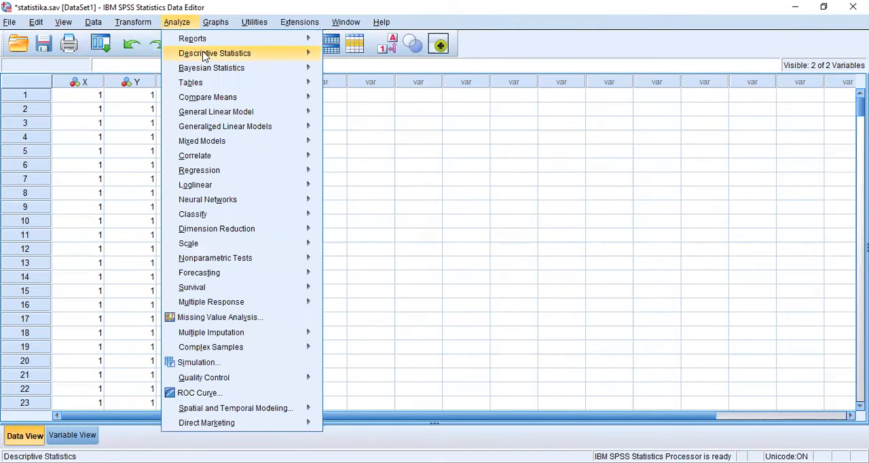
mouse_move(204, 56)
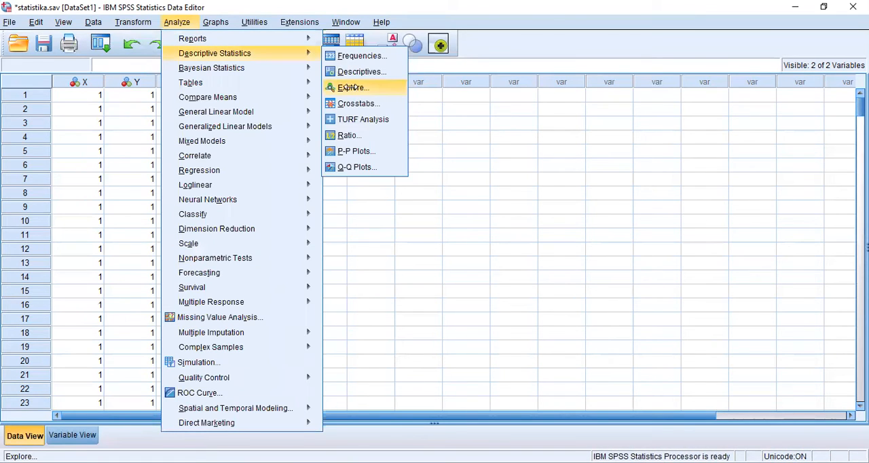
left_click(381, 96)
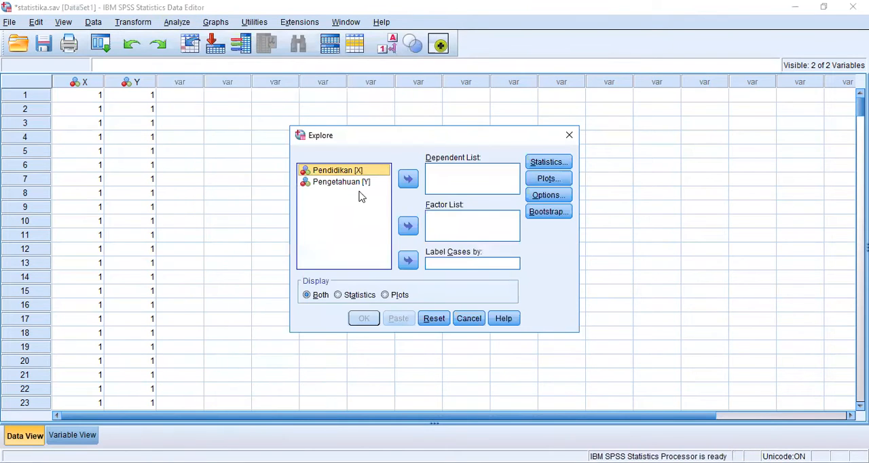
left_click(359, 187)
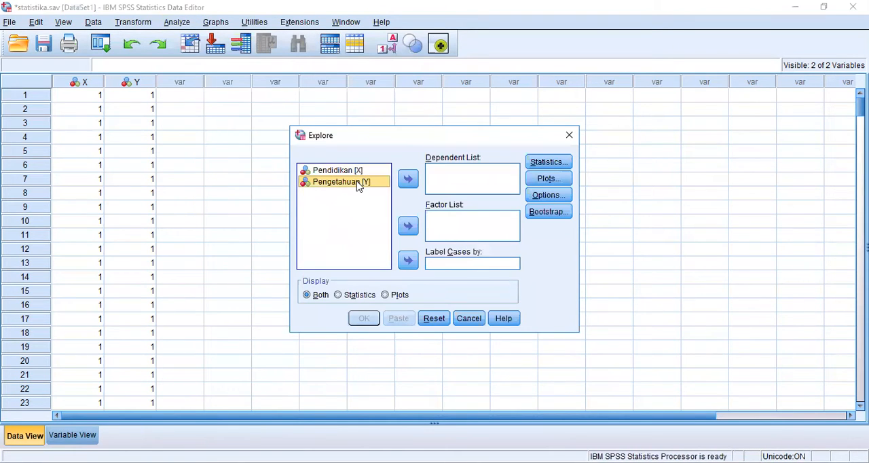
left_click(407, 180)
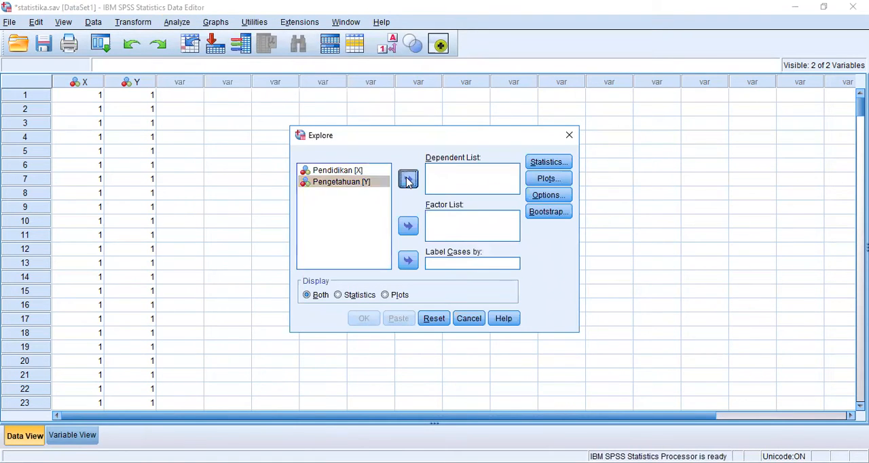
left_click(360, 175)
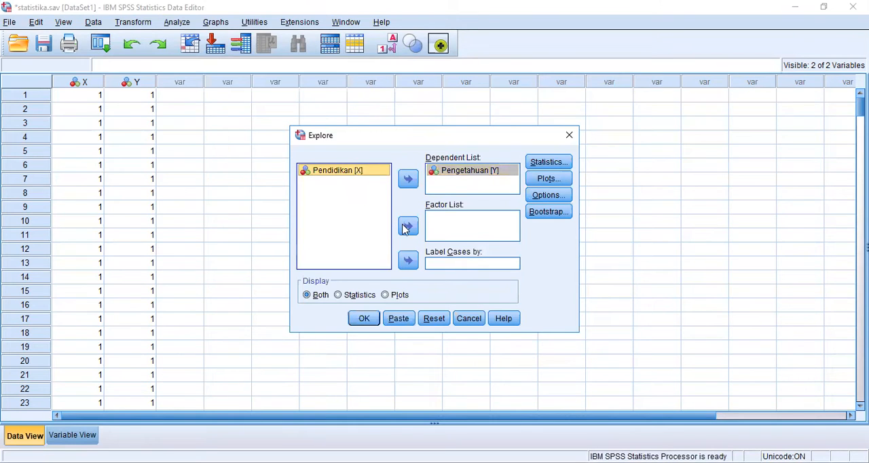
left_click(407, 227)
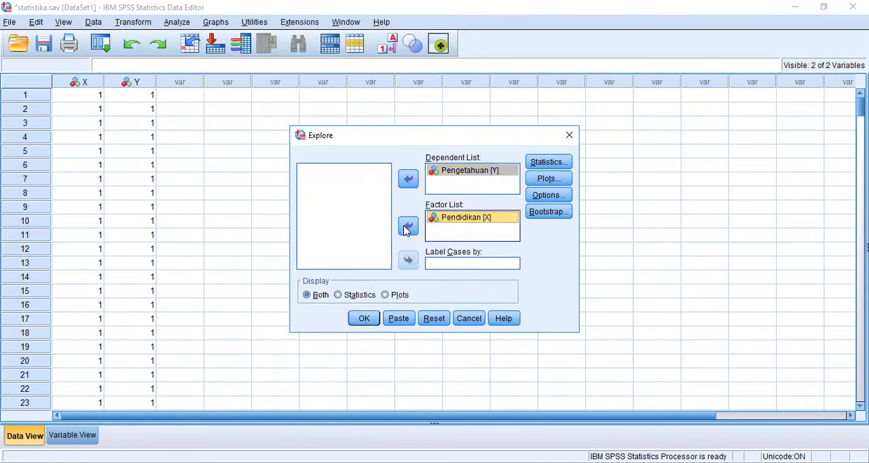
Enable normality plots with tests for the Explore analysis and run it
left_click(552, 180)
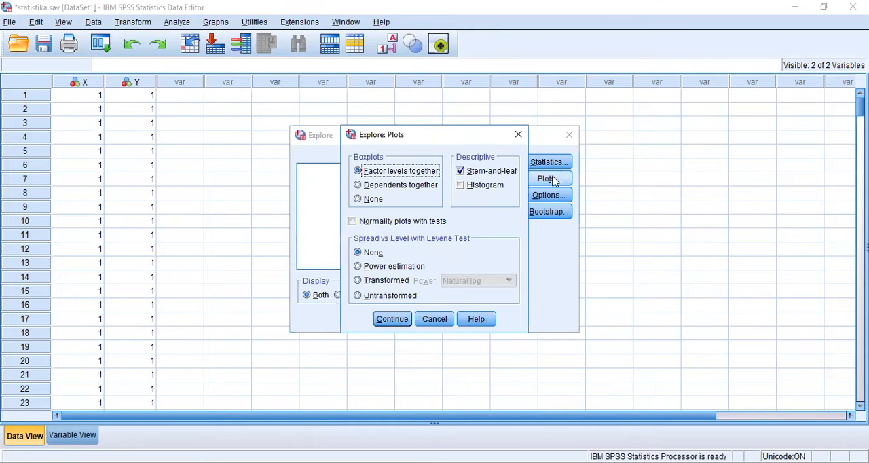
left_click(352, 222)
left_click(391, 324)
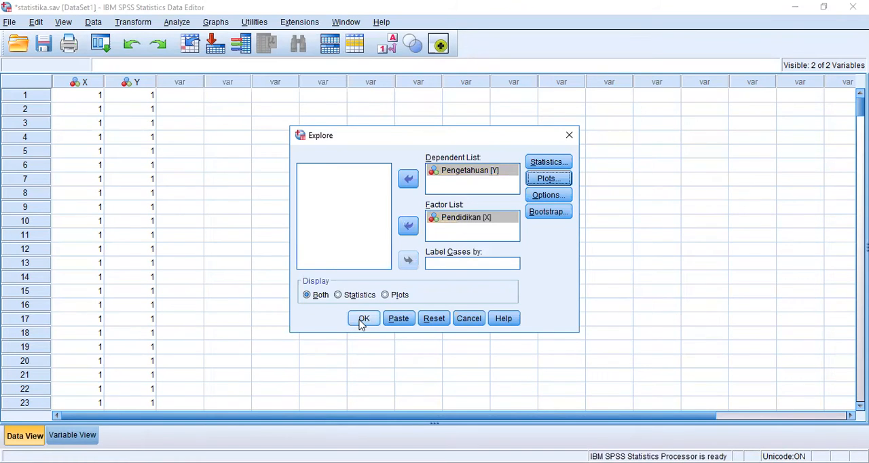
left_click(362, 321)
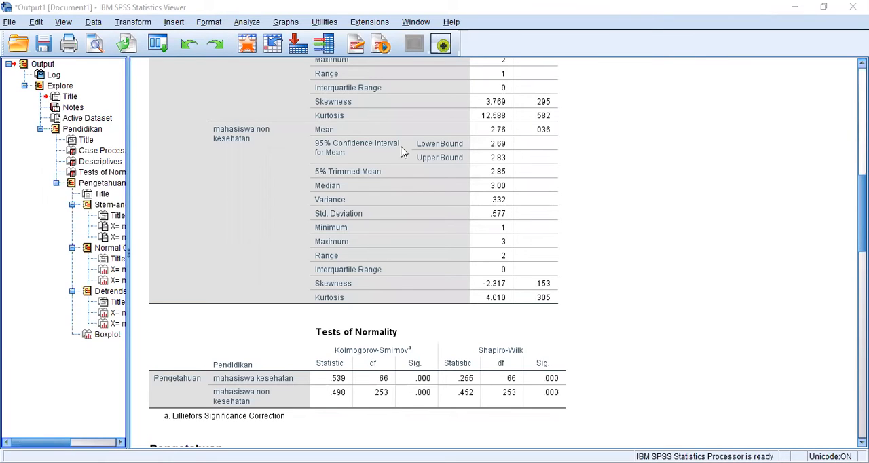
Examine the Tests of Normality table for Pengetahuan by Pendidikan in the output
left_click(391, 418)
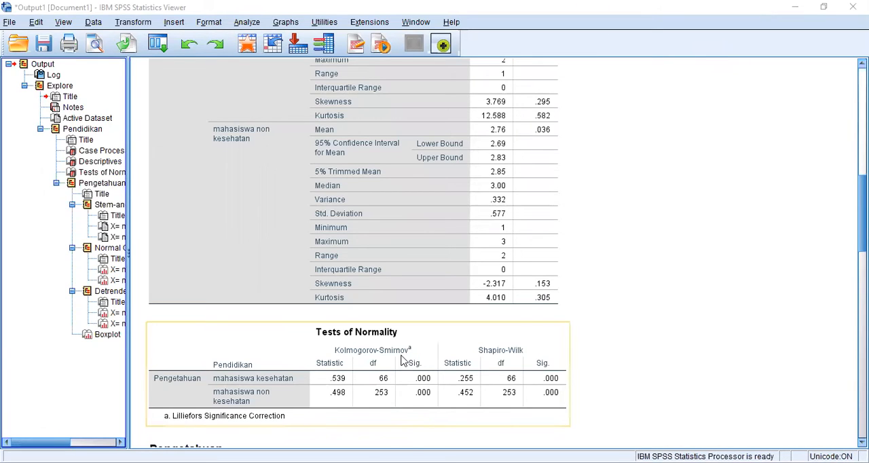
left_click(442, 430)
left_click(401, 413)
left_click(648, 413)
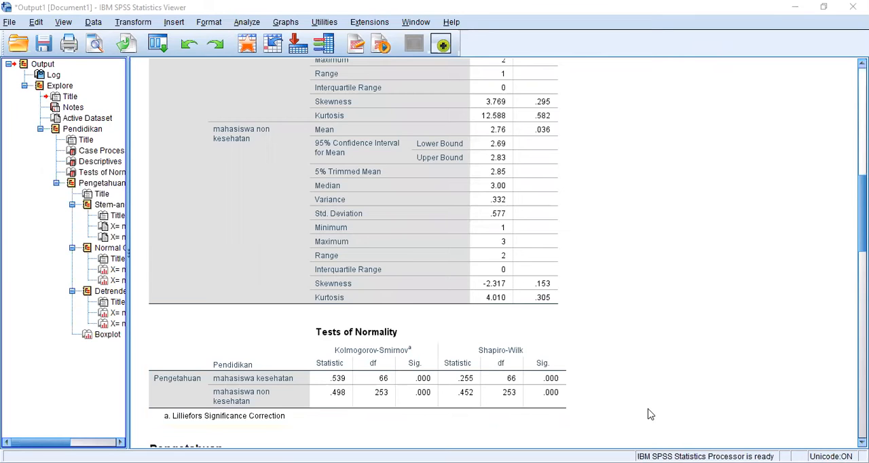
Return to the data sheet and set up a One-Way ANOVA with Pengetahuan [Y] as dependent and Pendidikan [X] as factor
left_click(504, 112)
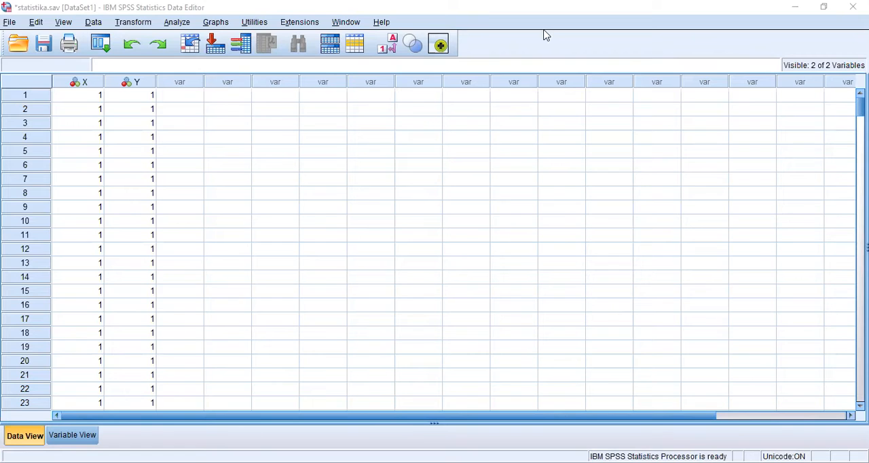
left_click(166, 23)
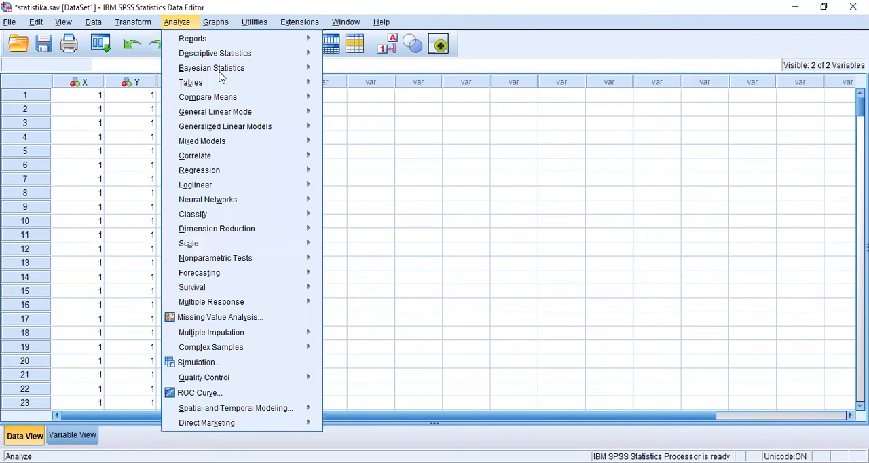
mouse_move(306, 97)
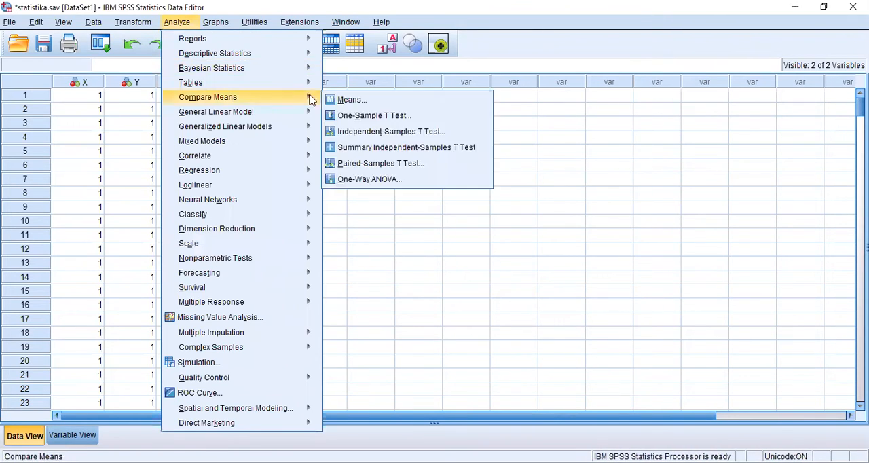
left_click(365, 182)
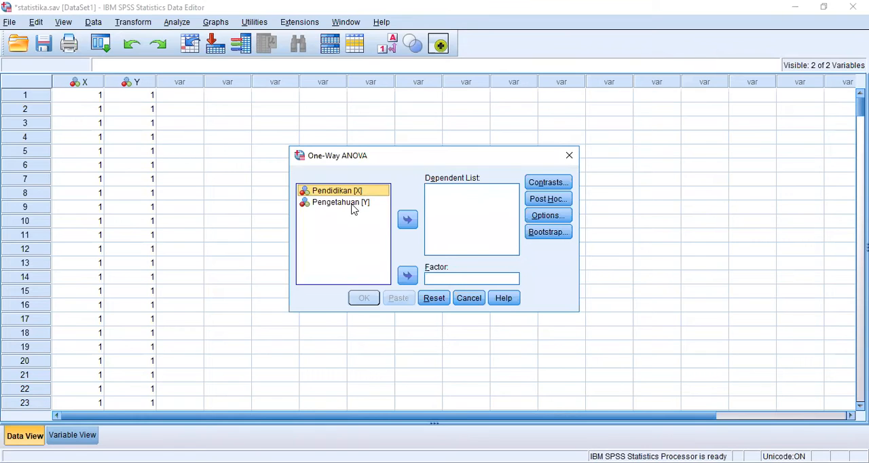
left_click(353, 207)
left_click(407, 220)
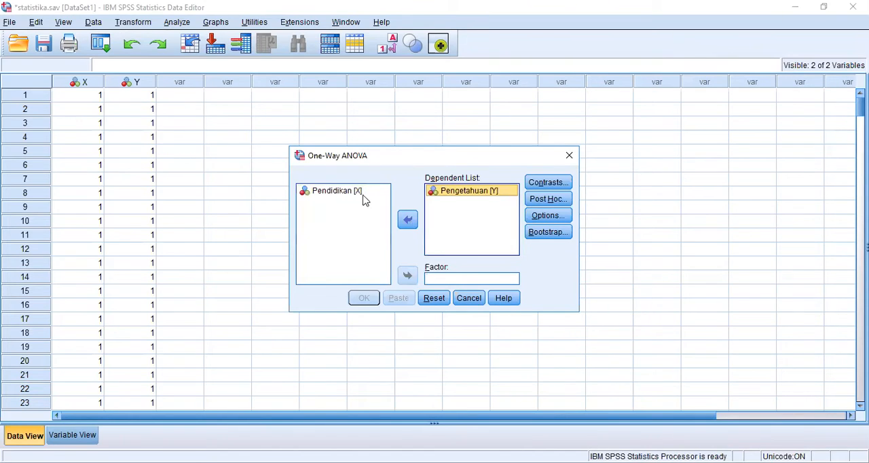
left_click(362, 195)
left_click(361, 193)
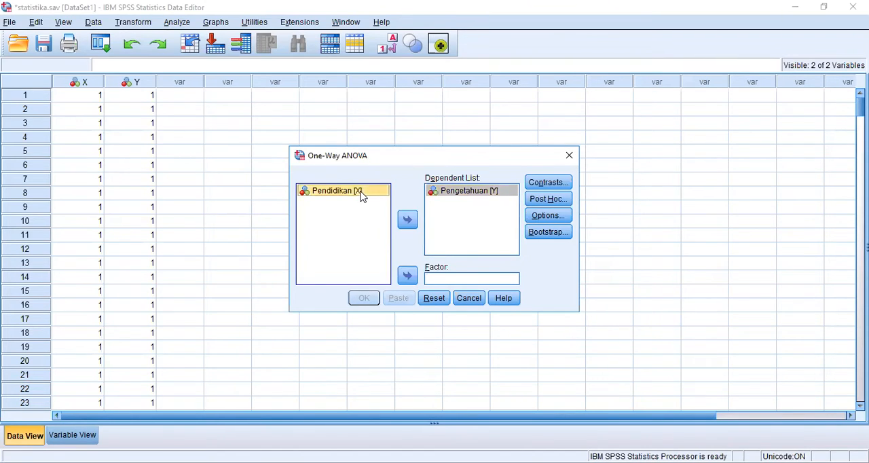
left_click(408, 277)
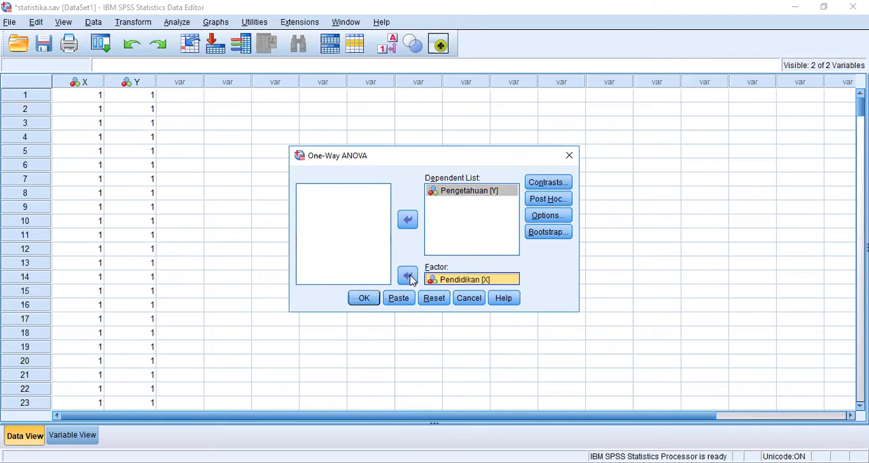
Include Descriptive statistics and the Homogeneity of variance test in the One-Way ANOVA and run it
left_click(554, 217)
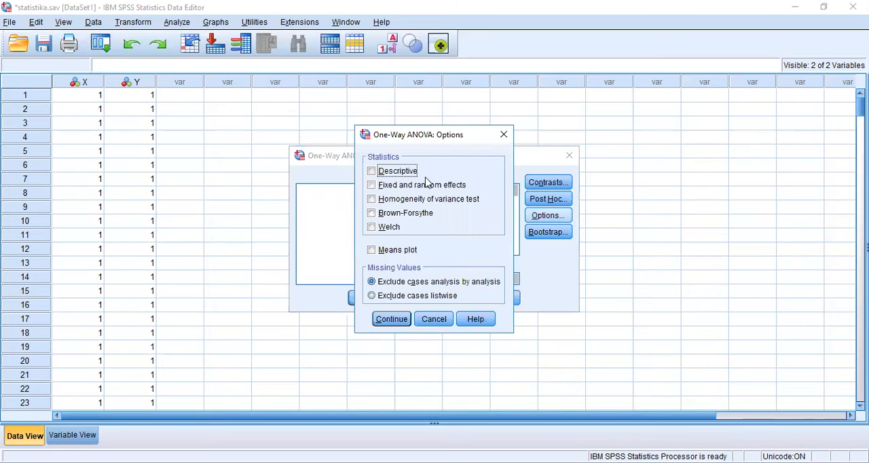
left_click(371, 172)
left_click(371, 200)
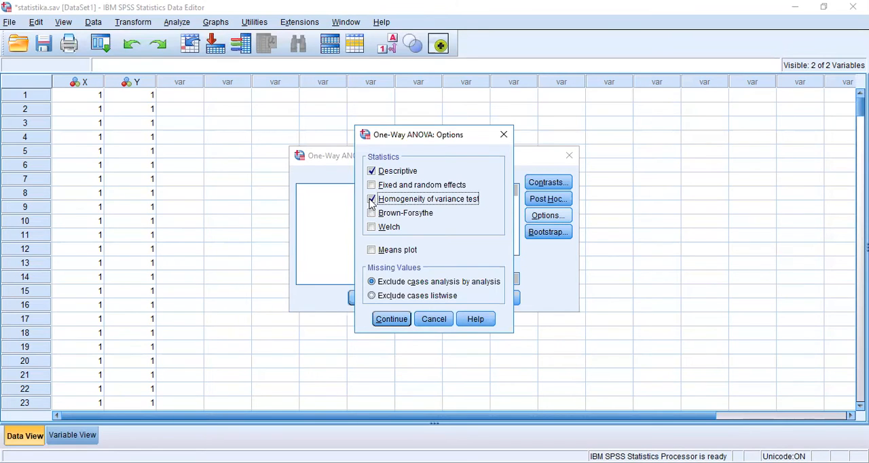
left_click(394, 321)
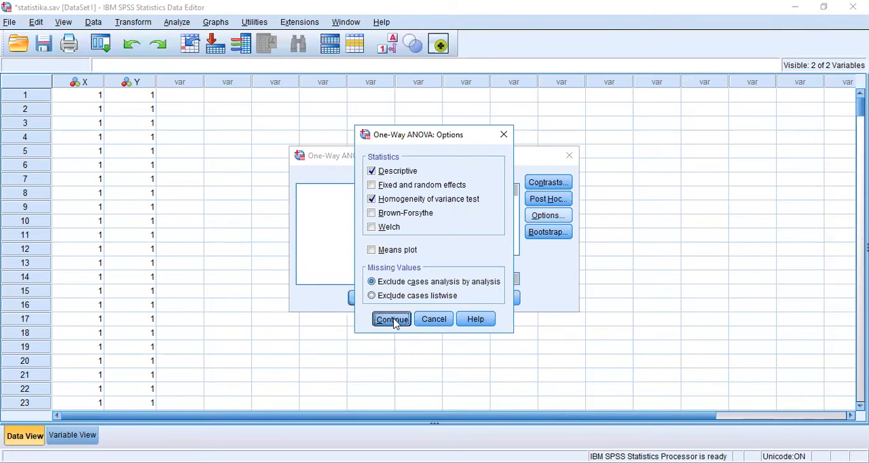
left_click(363, 299)
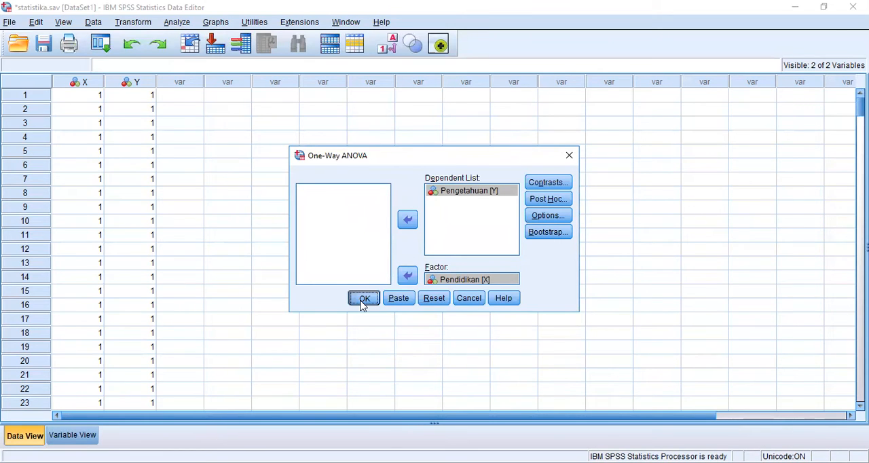
left_click(363, 300)
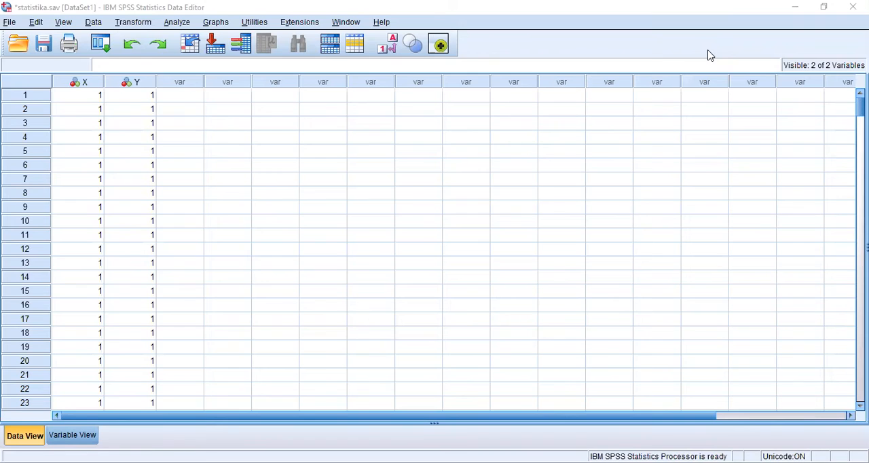
Set up a legacy two-independent-samples Mann-Whitney U test with Pengetahuan [Y] as test variable and Pendidikan [X] as grouping variable
left_click(176, 23)
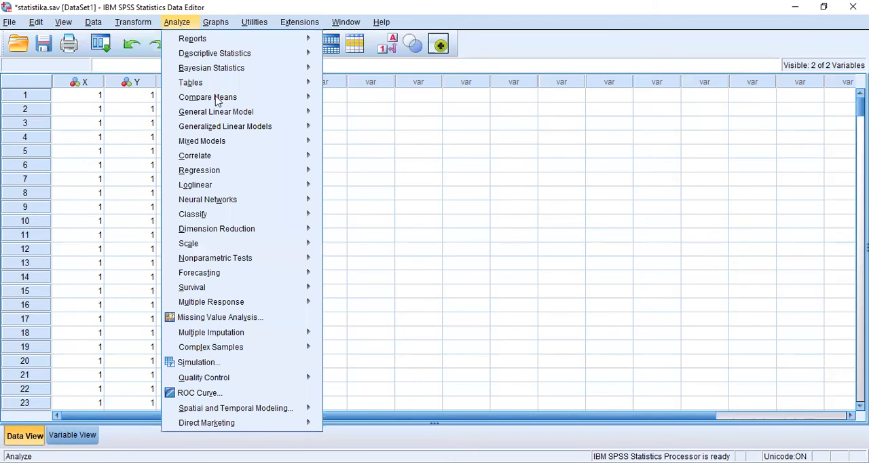
mouse_move(261, 264)
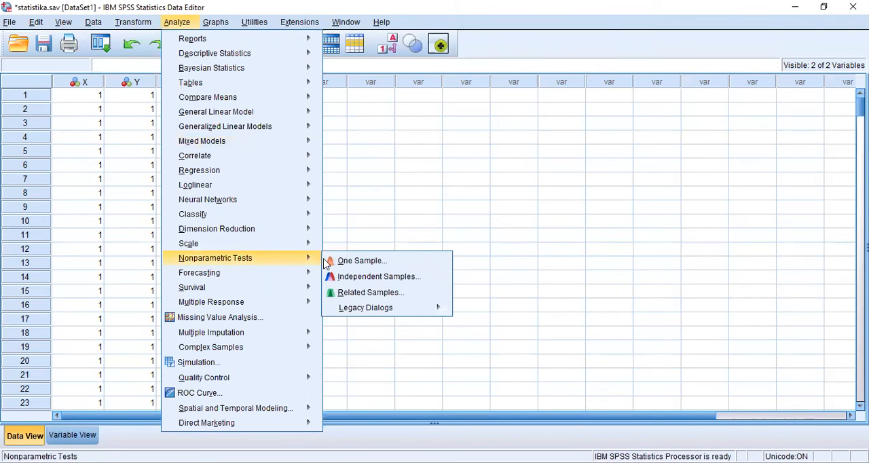
mouse_move(375, 317)
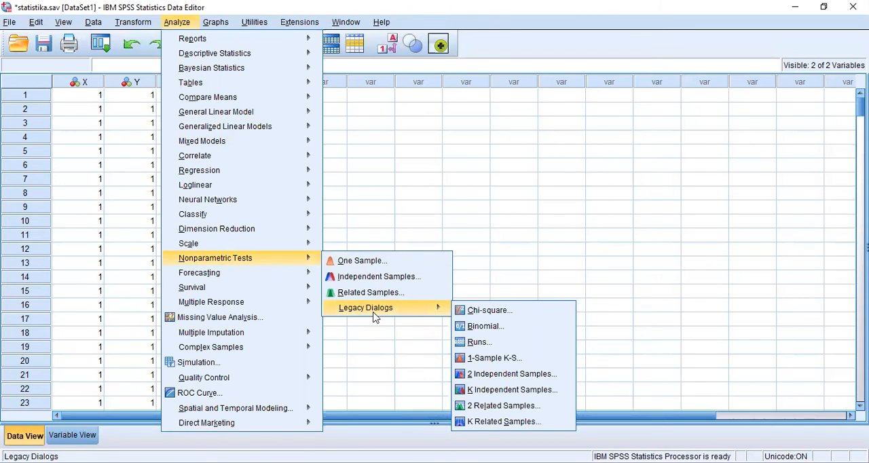
left_click(482, 372)
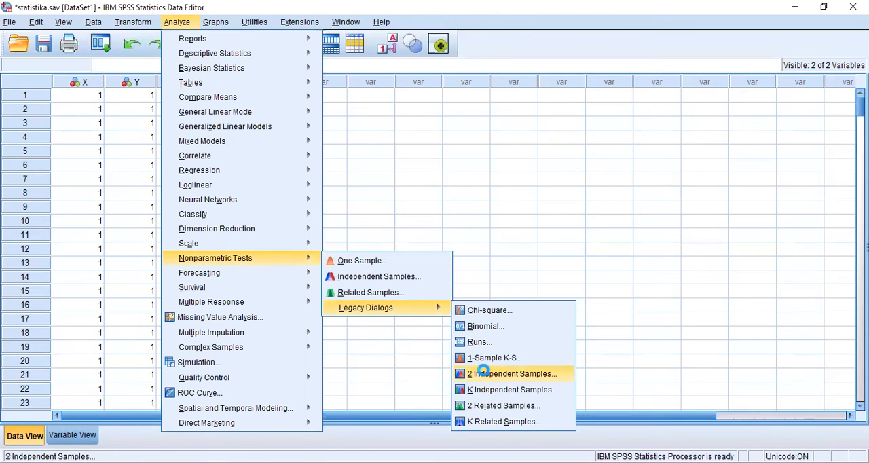
left_click(485, 375)
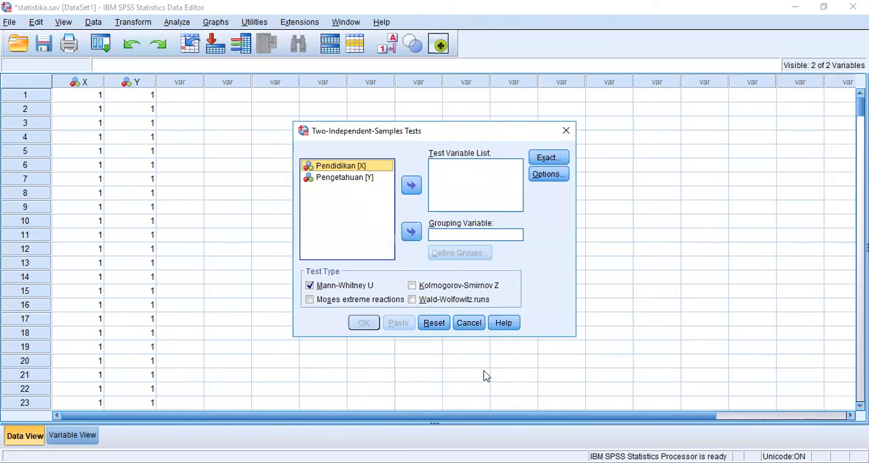
left_click(351, 178)
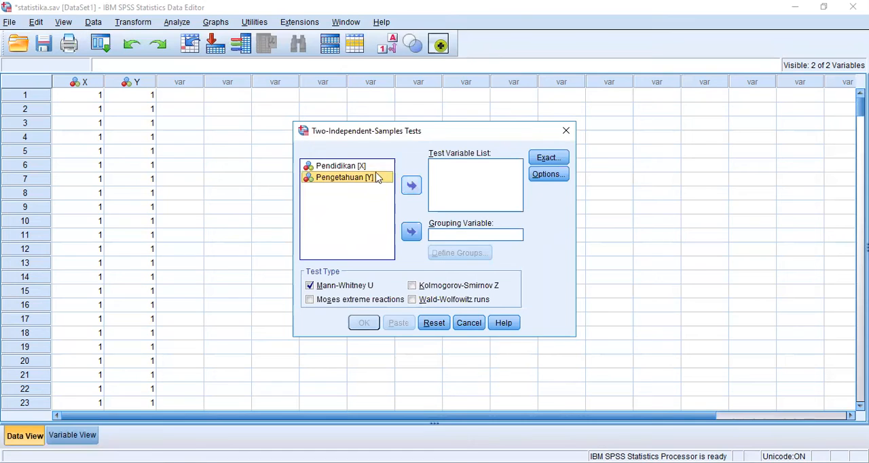
double_click(378, 178)
left_click(363, 169)
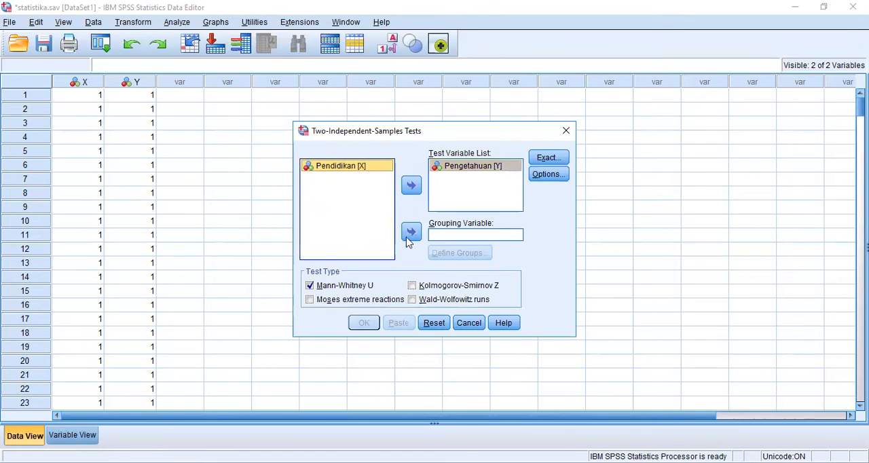
left_click(411, 233)
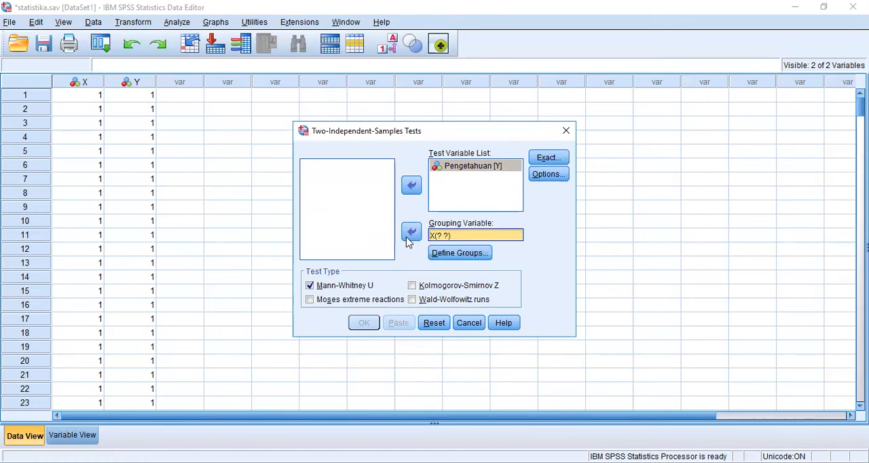
Define the Pendidikan groups as 1 and 2 and run the Mann-Whitney U test
left_click(447, 256)
type("1")
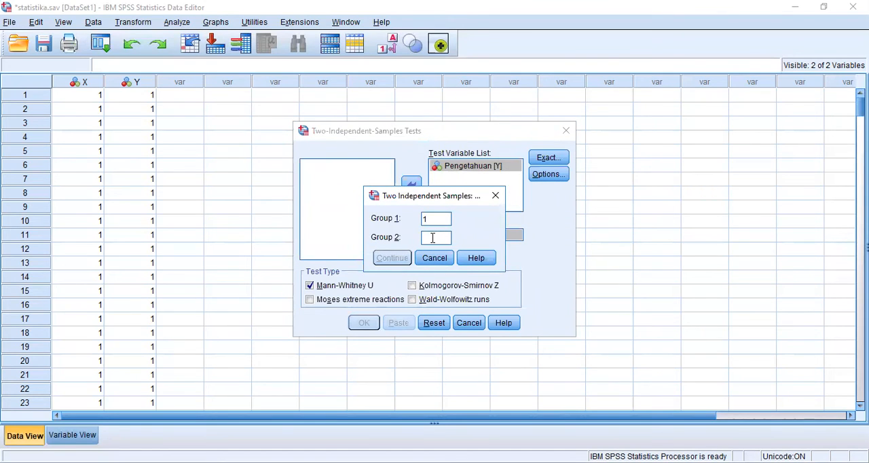
type("2")
left_click(400, 264)
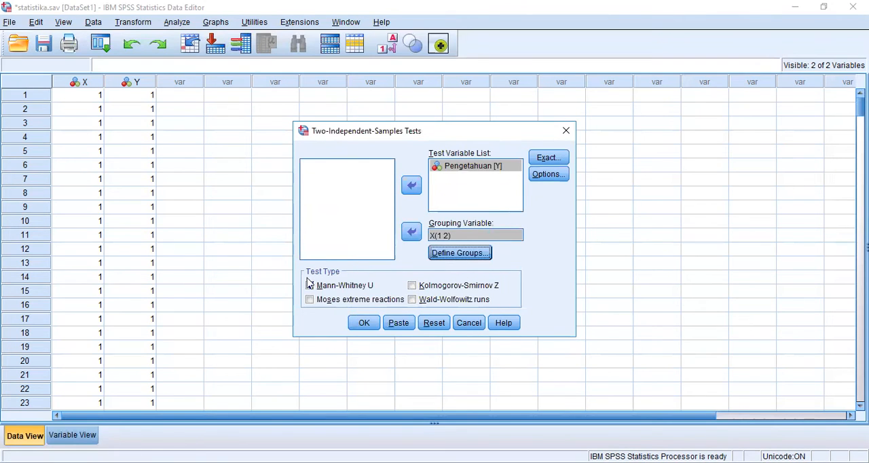
left_click(362, 325)
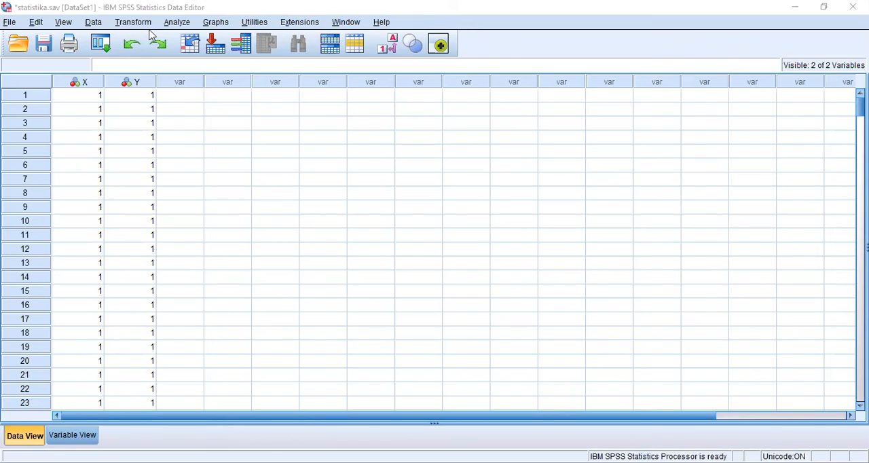
Set up a Crosstabs analysis with Pengetahuan [Y] in the rows and Pendidikan [X] in the columns
key("alt+a")
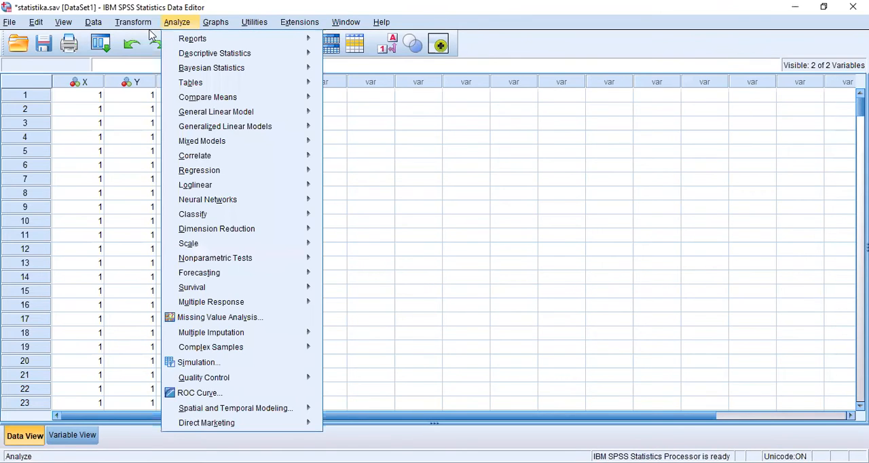
mouse_move(211, 70)
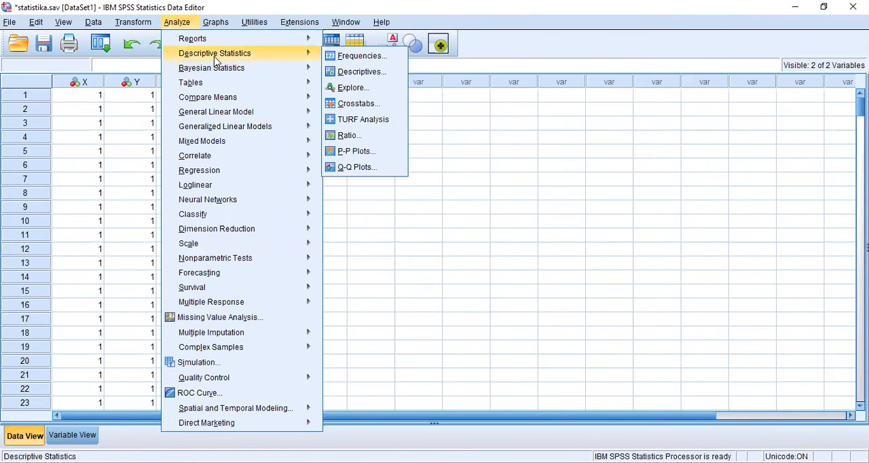
left_click(380, 103)
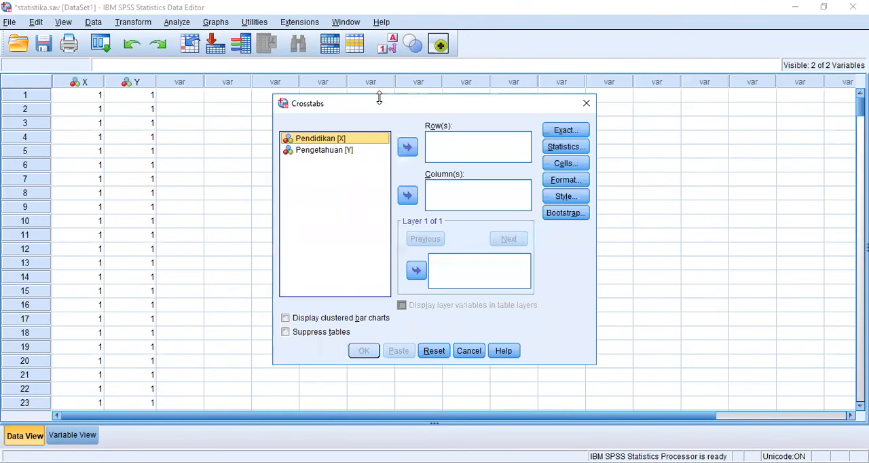
left_click(341, 150)
double_click(382, 150)
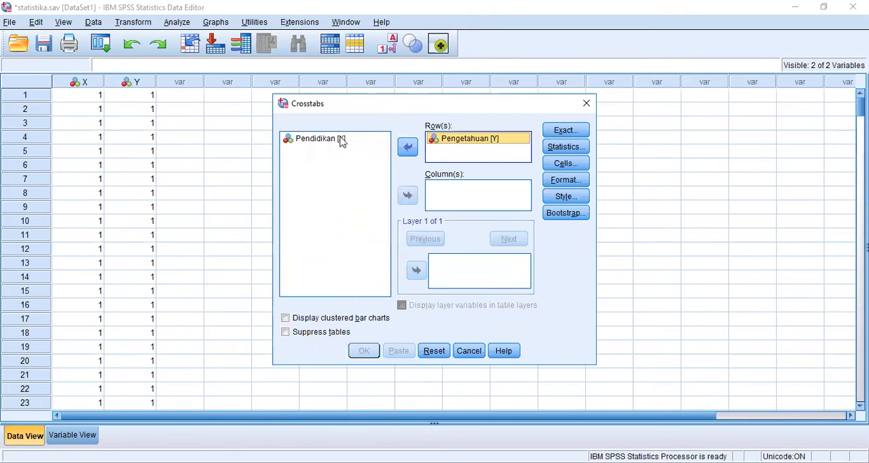
left_click(341, 139)
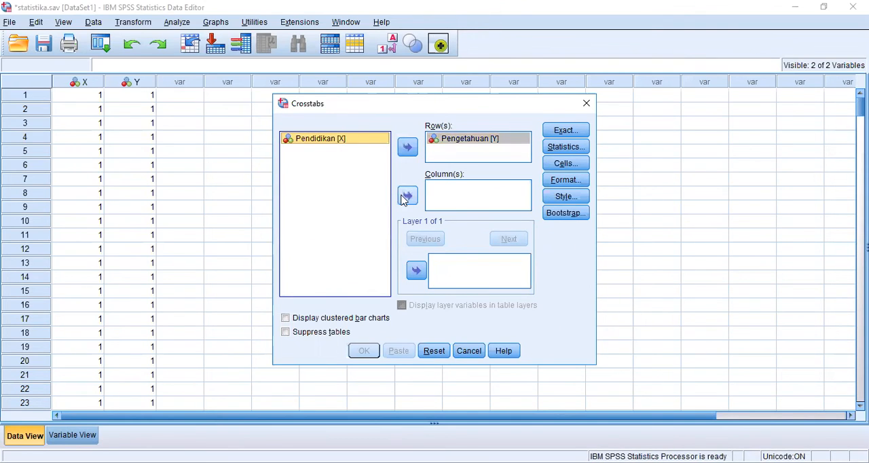
left_click(407, 196)
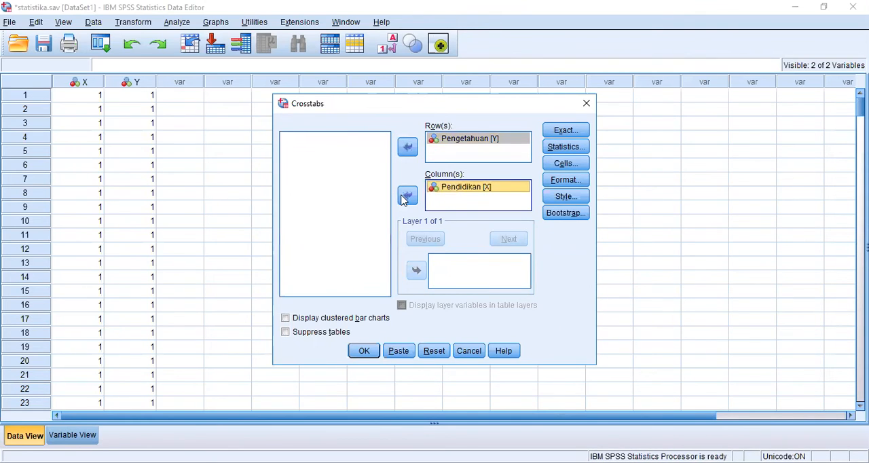
Include the Chi-square and Risk statistics in the Crosstabs analysis
left_click(555, 148)
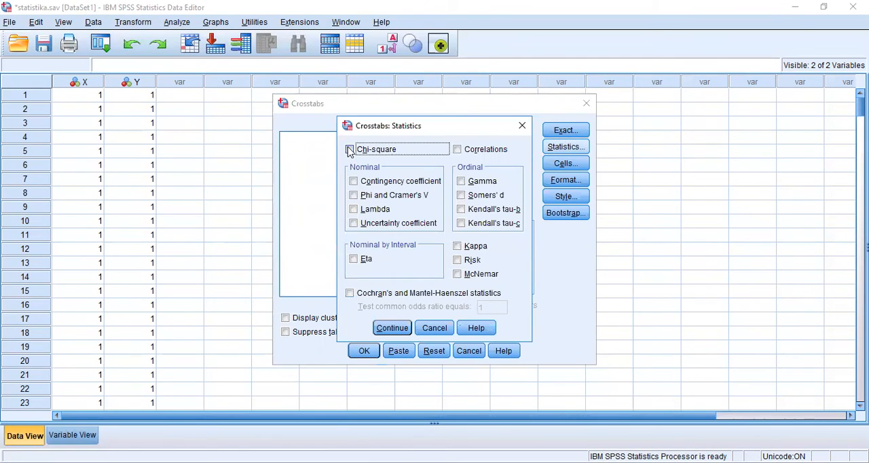
left_click(349, 150)
left_click(458, 262)
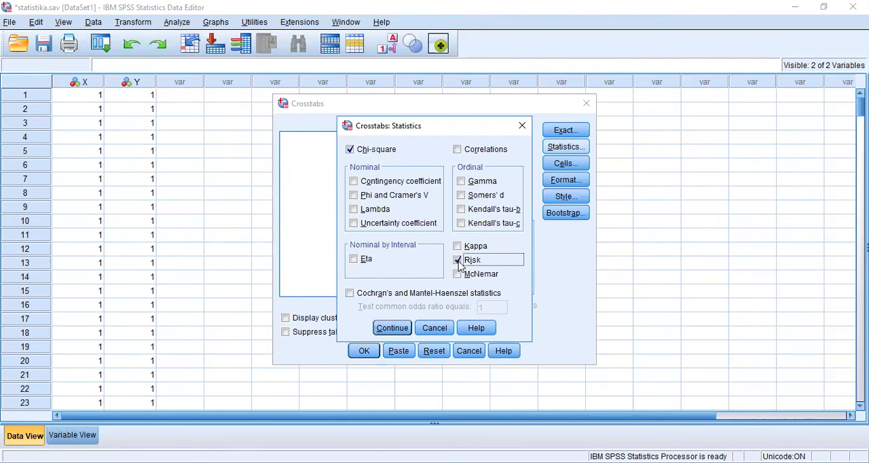
left_click(391, 327)
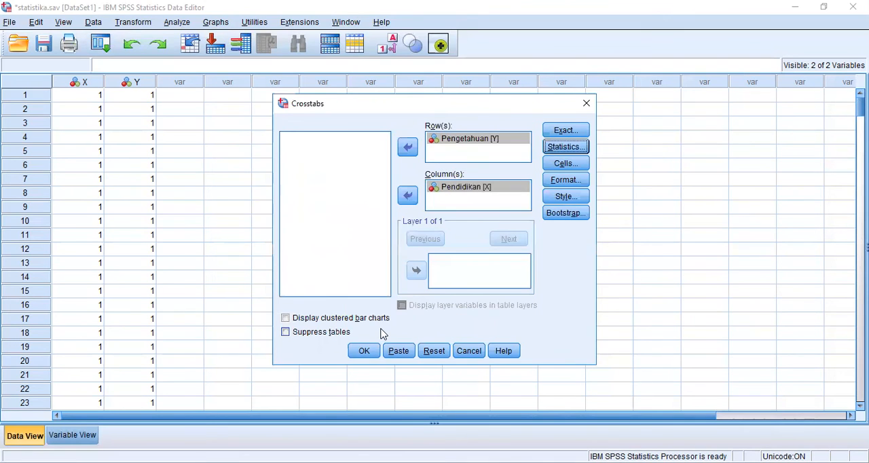
Add expected counts and row percentages to the crosstab cells and run the analysis
left_click(577, 168)
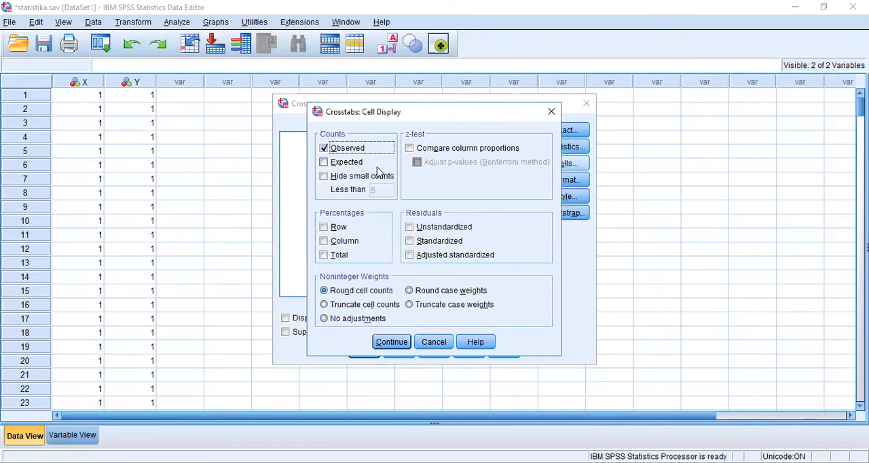
left_click(324, 163)
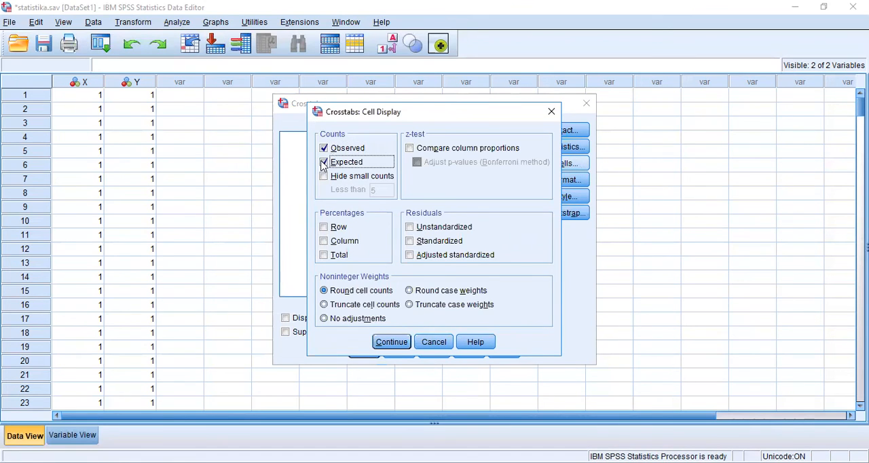
left_click(324, 228)
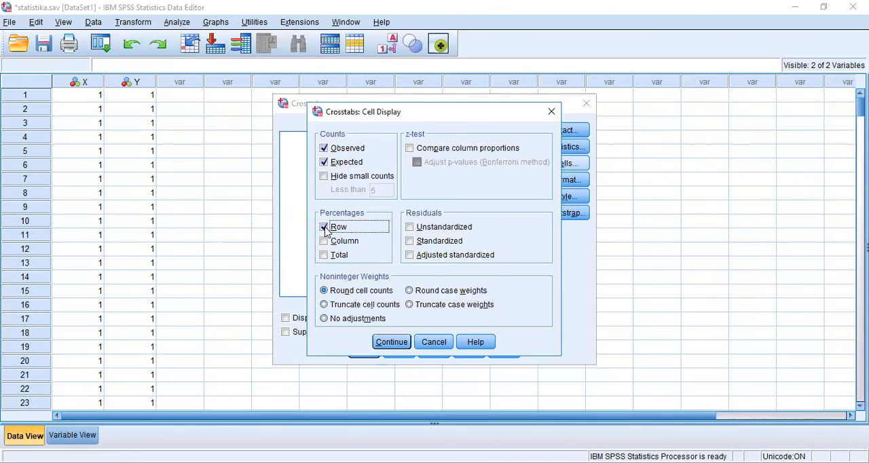
left_click(380, 342)
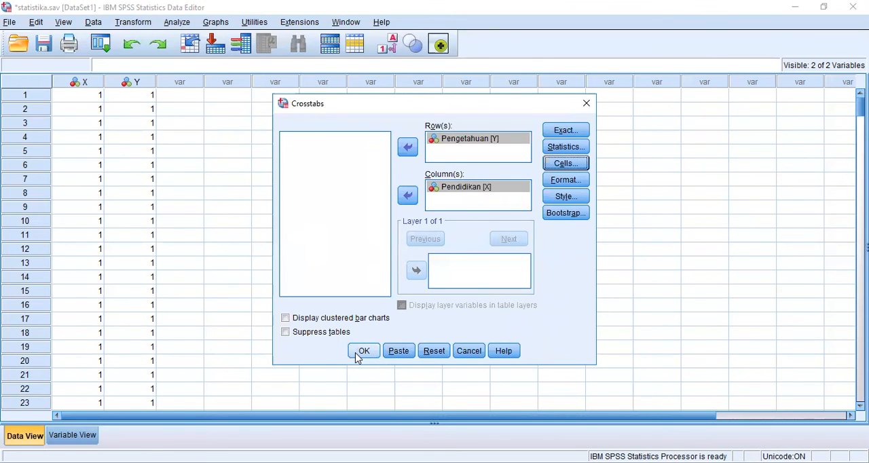
left_click(363, 351)
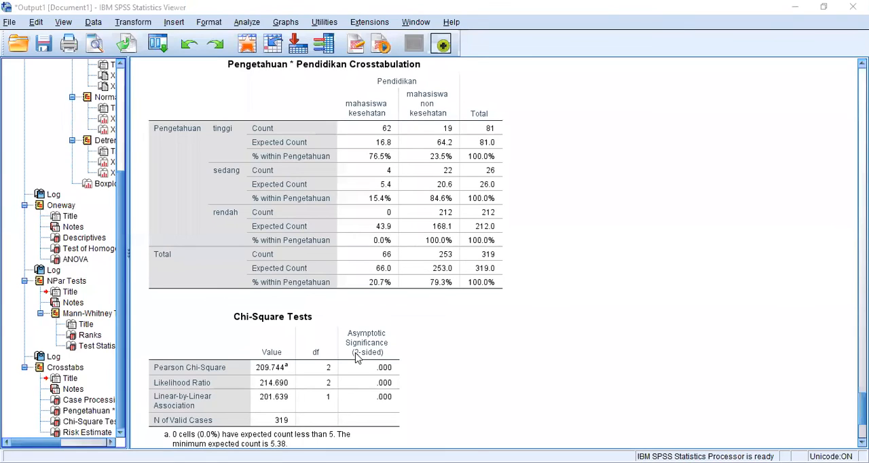